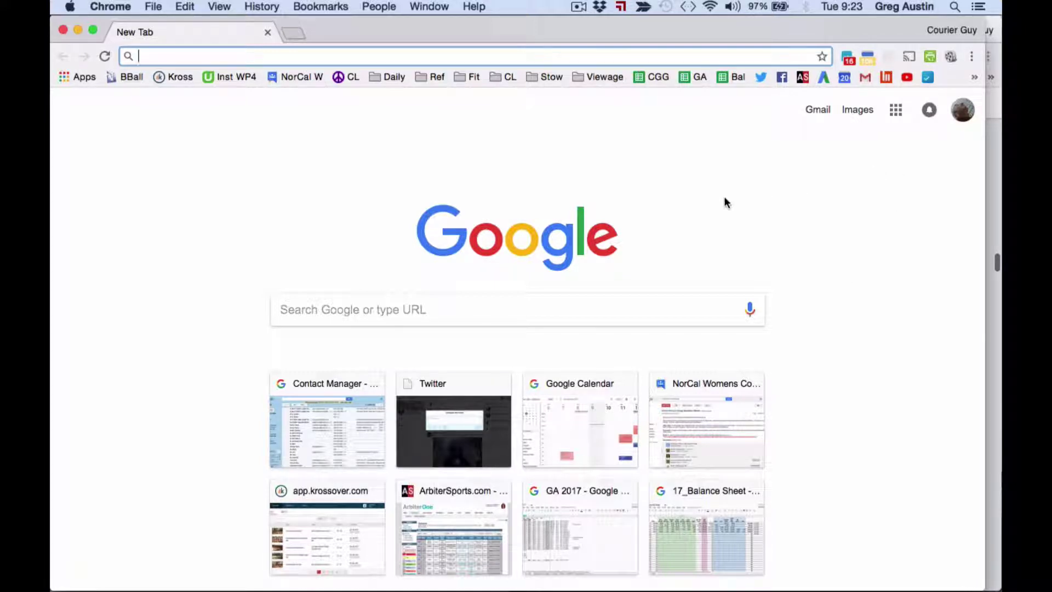
{"action": "type", "text": "chrome "}
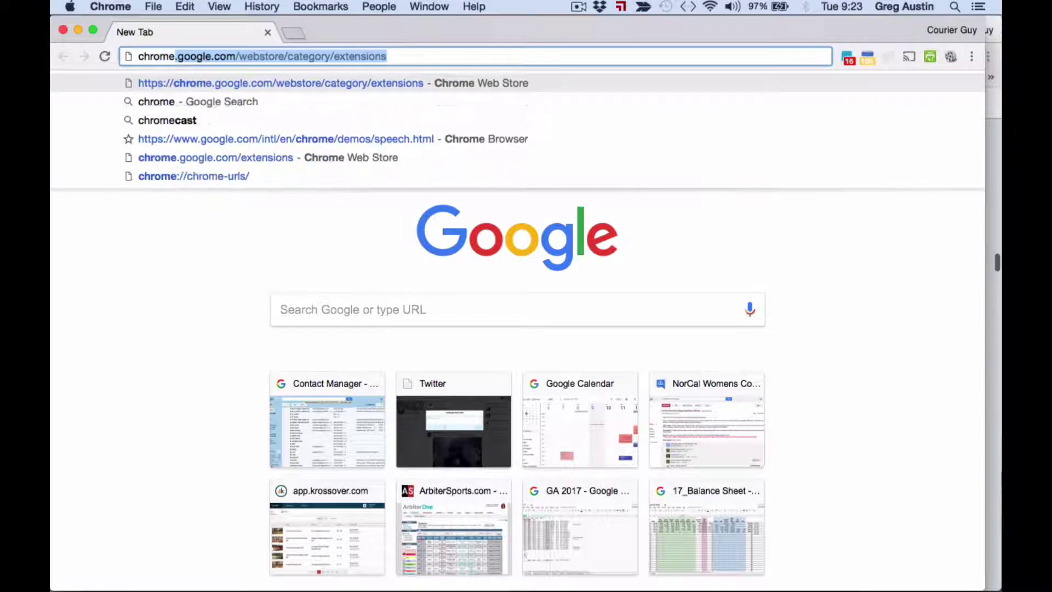
{"action": "type", "text": "ex"}
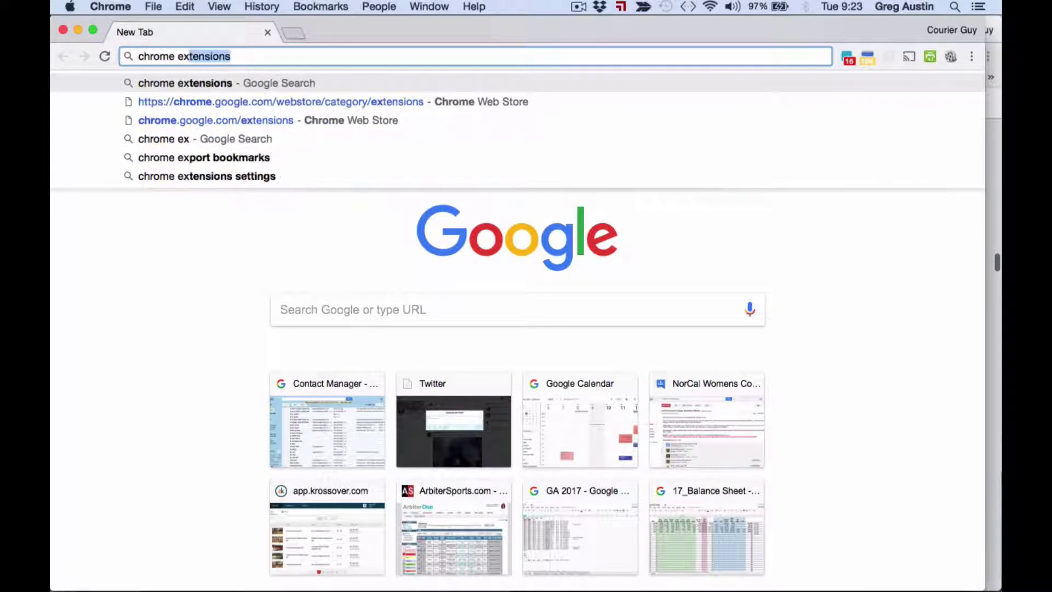
Search Google for 'chrome extensions', then search the Chrome Web Store for 'screencastify'.
{"action": "key", "text": "Return"}
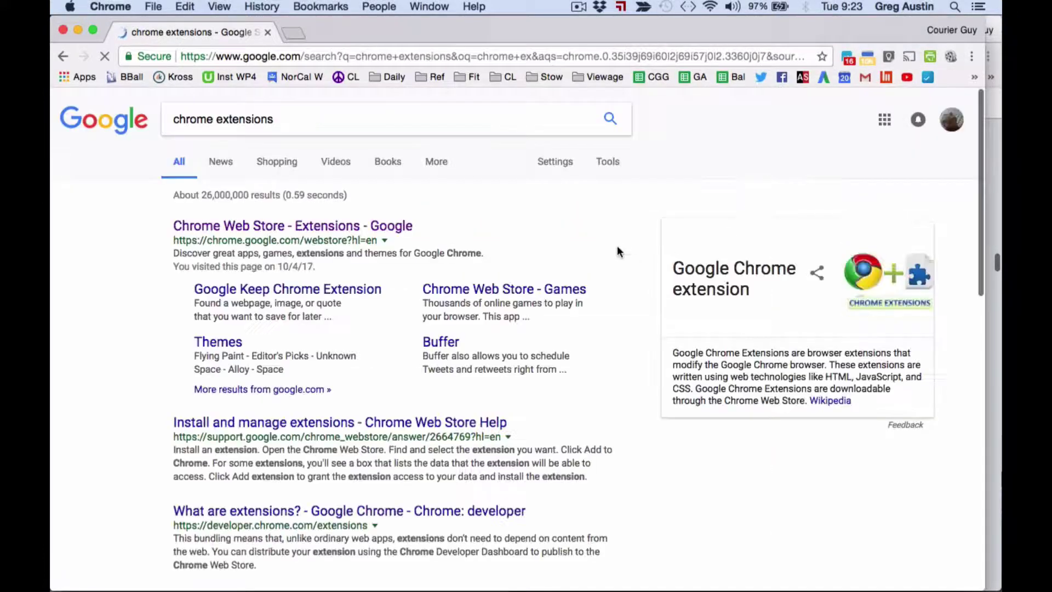
{"action": "left_click", "coordinate": [319, 230]}
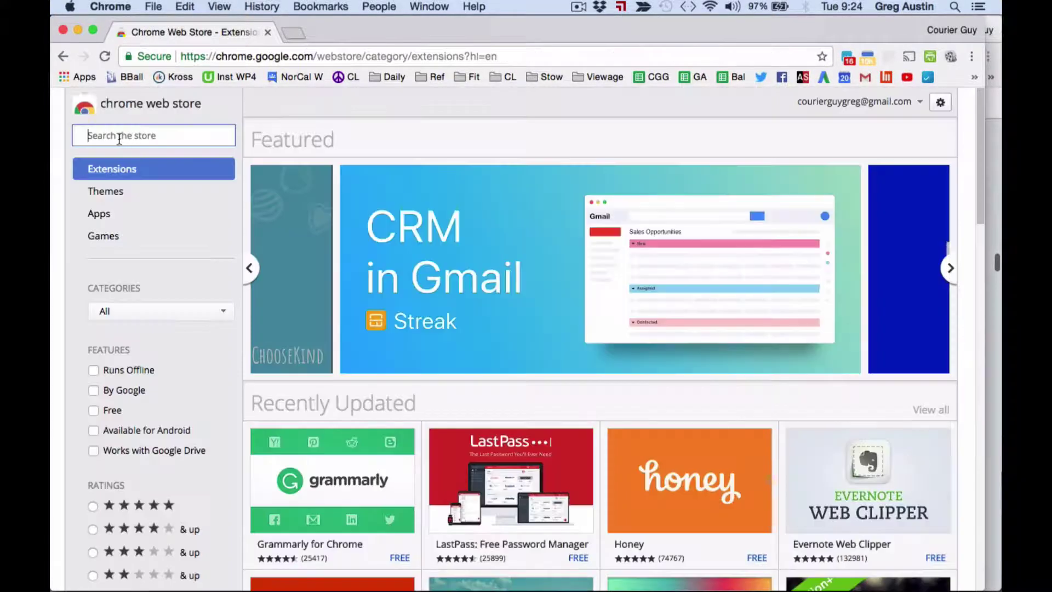
{"action": "type", "text": "screen"}
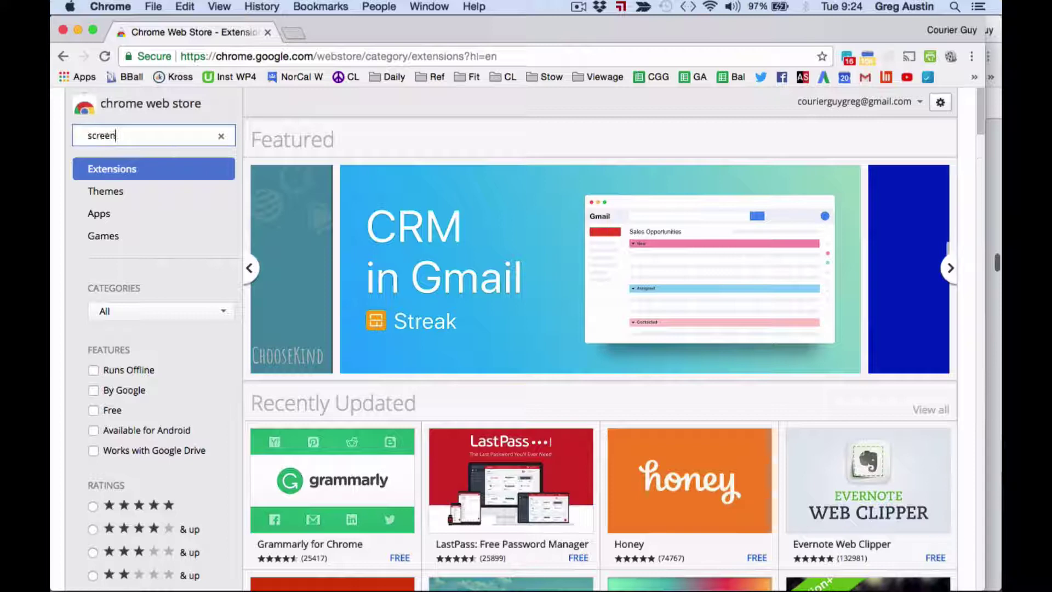
{"action": "type", "text": "cast"}
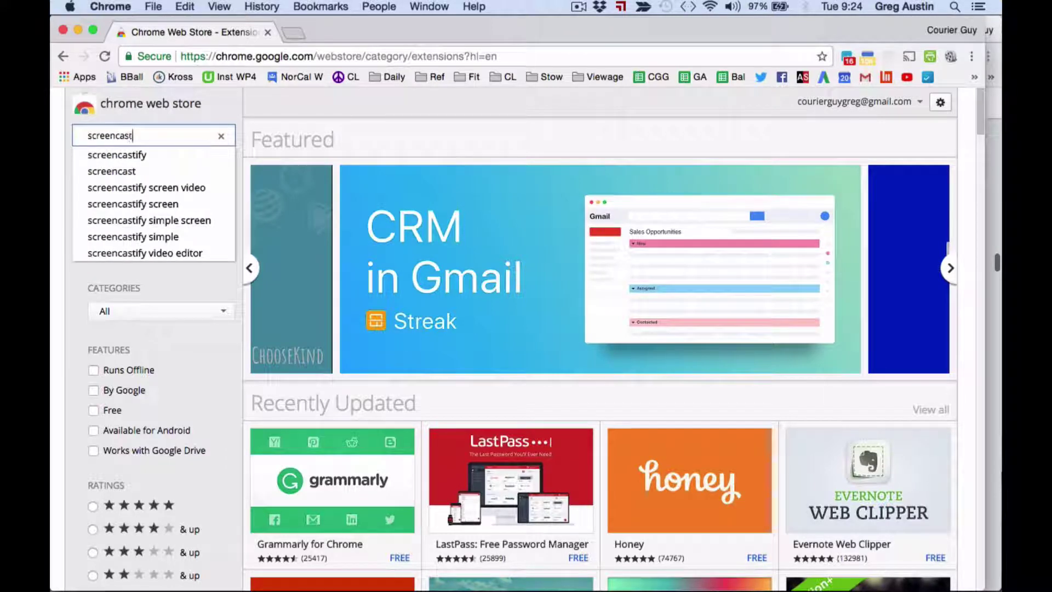
{"action": "left_click", "coordinate": [118, 155]}
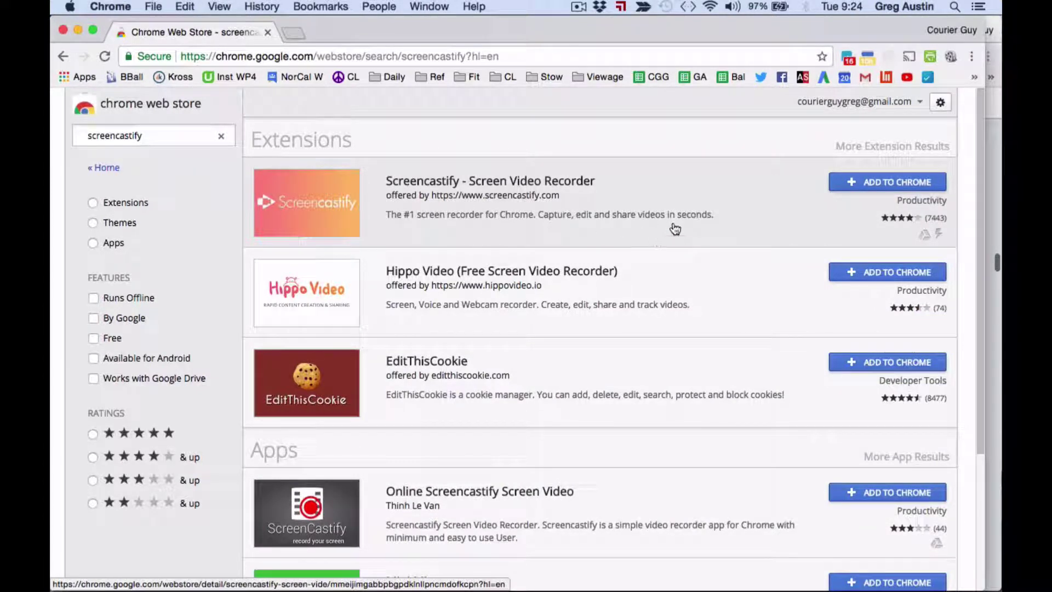
Install Screencastify, dismiss the added notice, and go to the Krossover bookmark.
{"action": "left_click", "coordinate": [876, 184]}
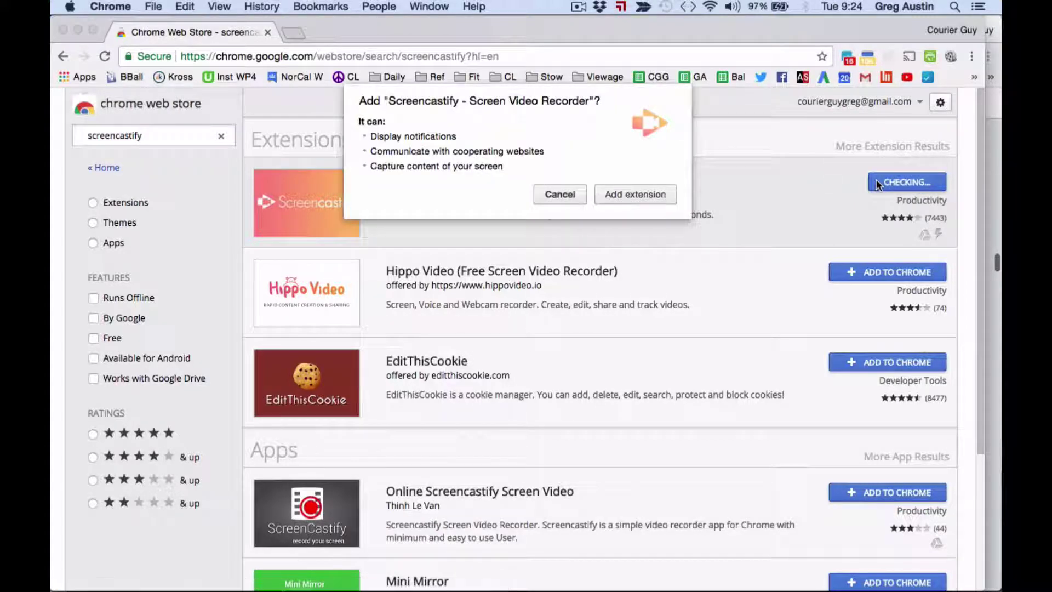
{"action": "left_click", "coordinate": [656, 195]}
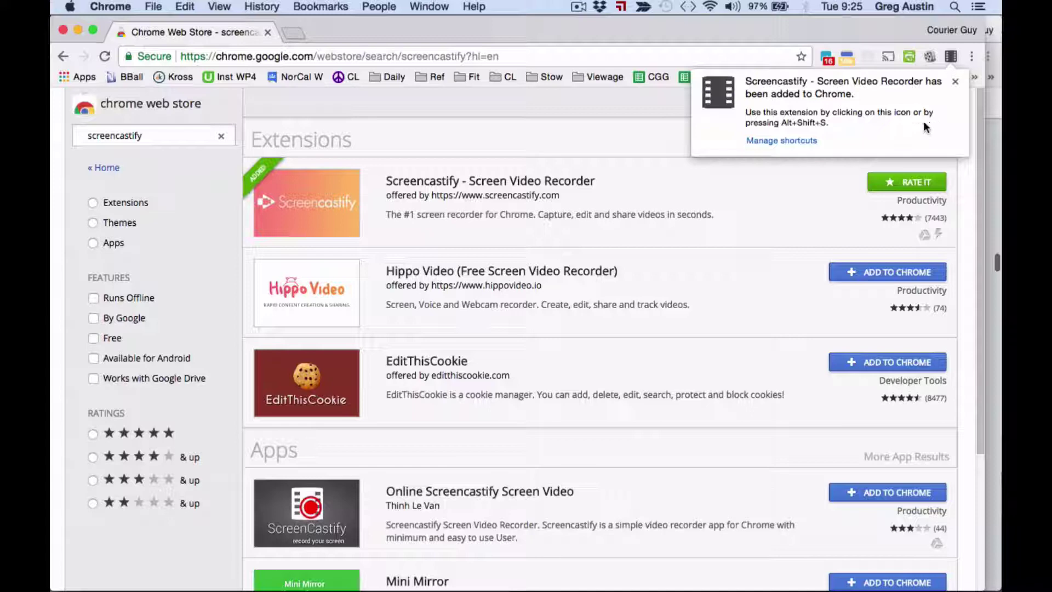
{"action": "left_click", "coordinate": [955, 83]}
{"action": "left_click", "coordinate": [171, 75]}
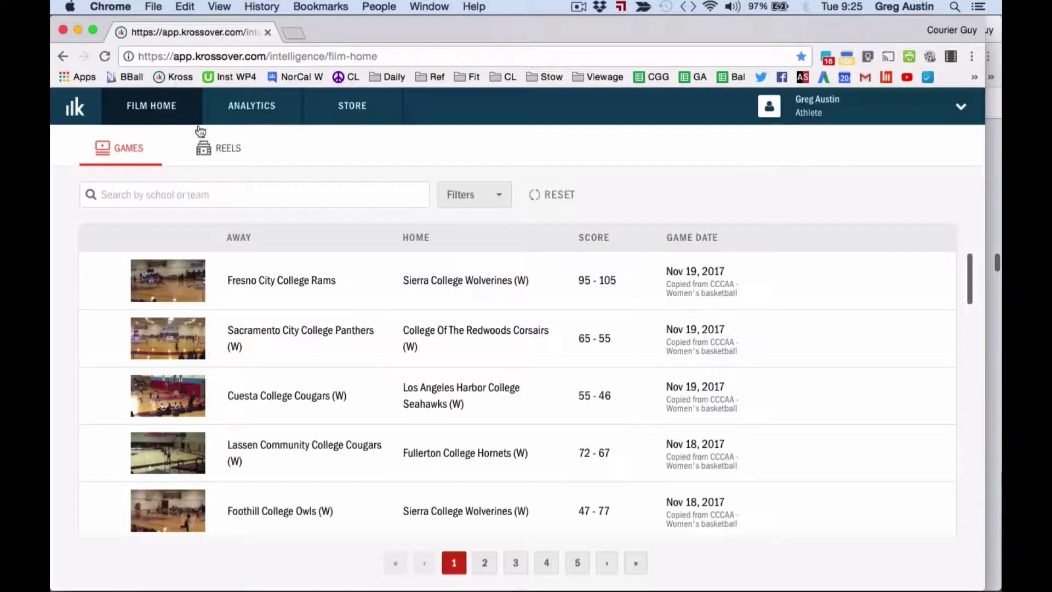
Open the Lassen vs Fullerton game film and play it briefly, pausing at the opening tip.
{"action": "left_click", "coordinate": [315, 449]}
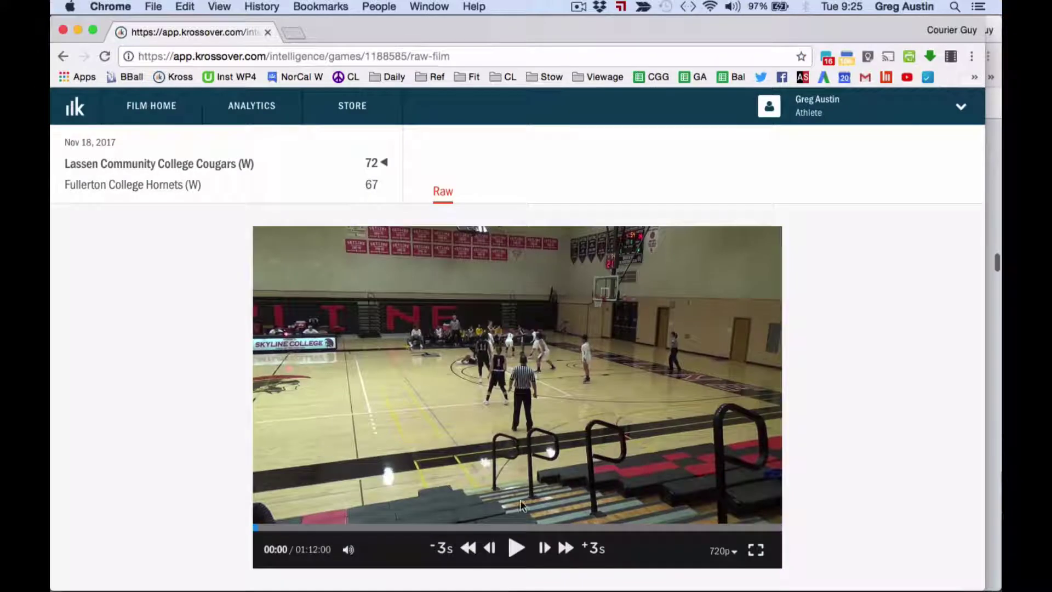
{"action": "left_click", "coordinate": [515, 549]}
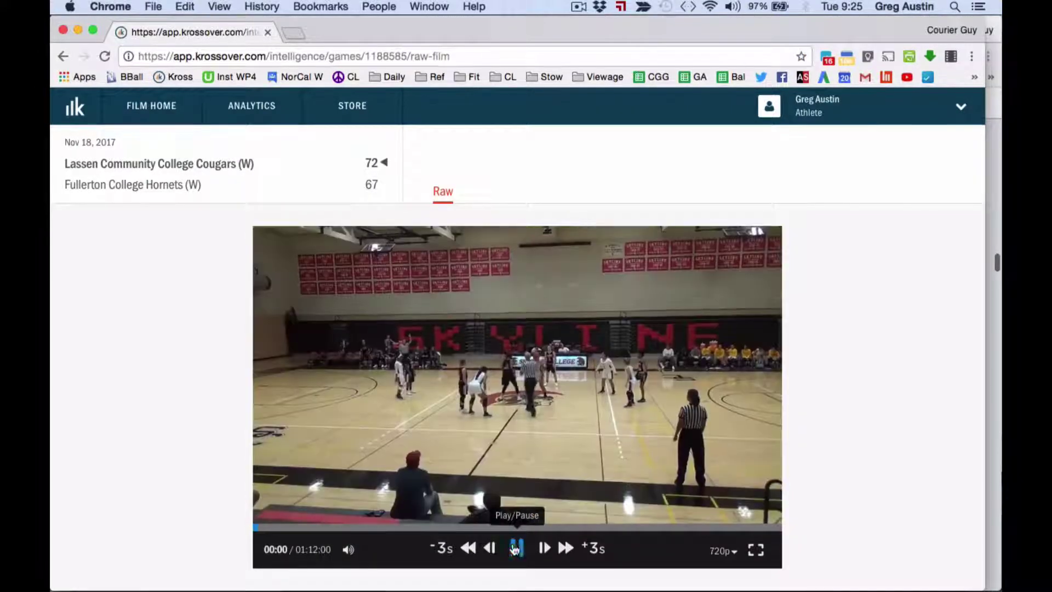
{"action": "left_click", "coordinate": [517, 550]}
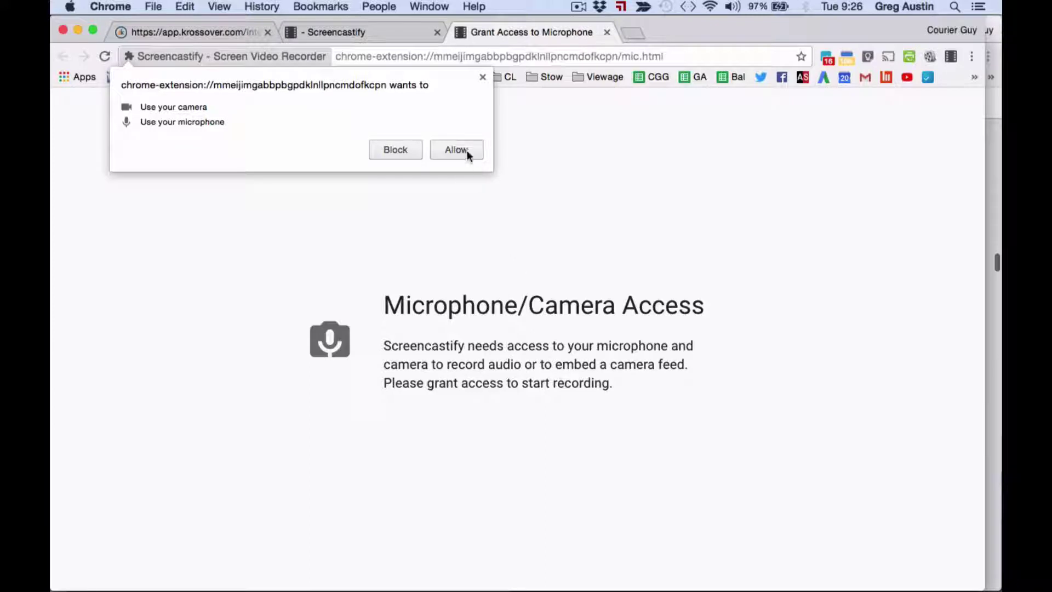
Allow Screencastify's camera and microphone access, open its Record panel on Krossover, then view pricing.
{"action": "left_click", "coordinate": [467, 151]}
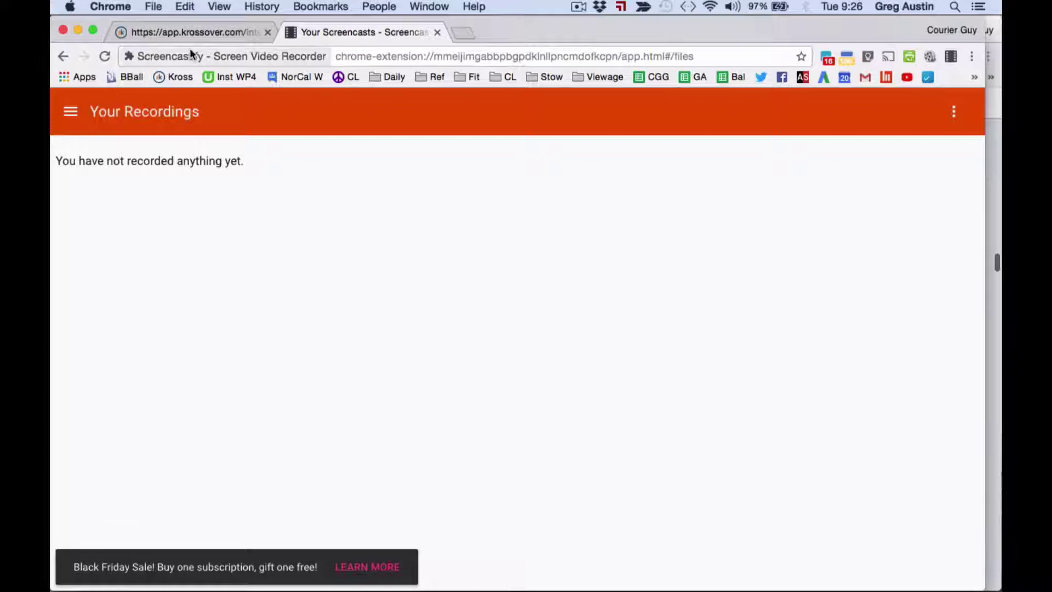
{"action": "left_click", "coordinate": [195, 33]}
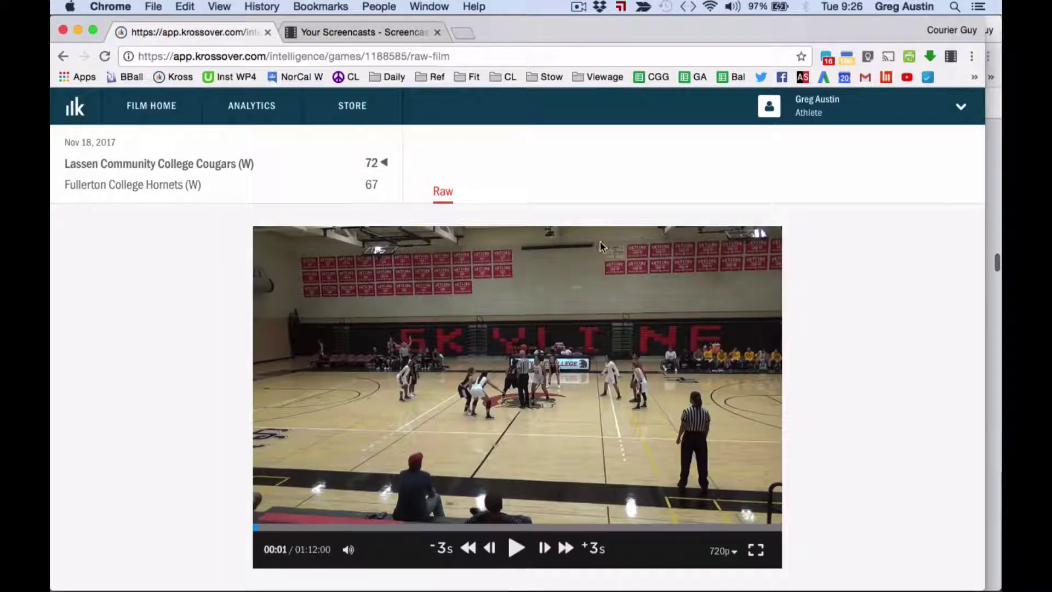
{"action": "left_click", "coordinate": [951, 56]}
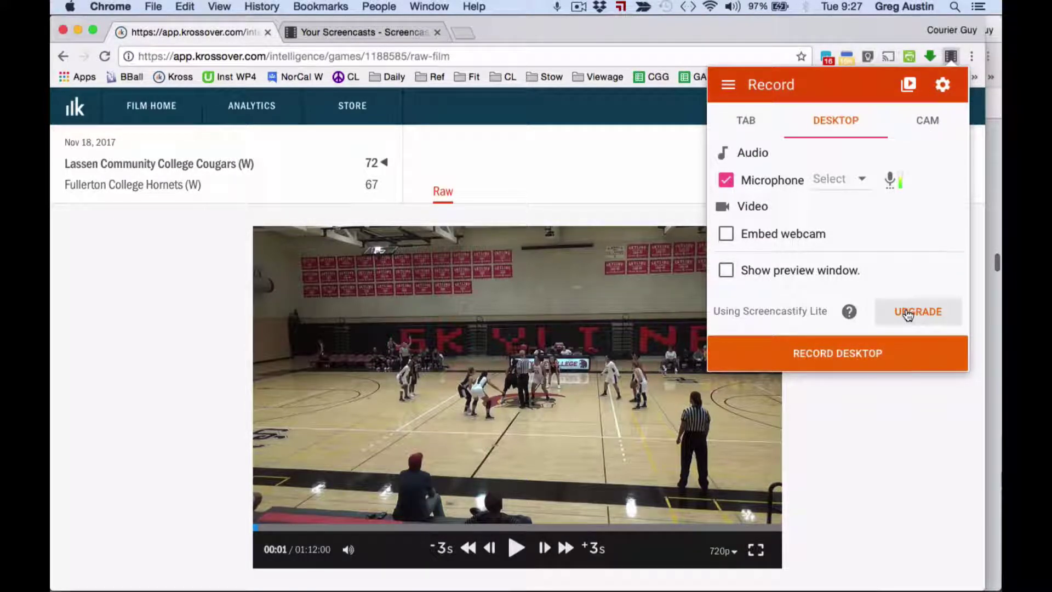
{"action": "left_click", "coordinate": [907, 314]}
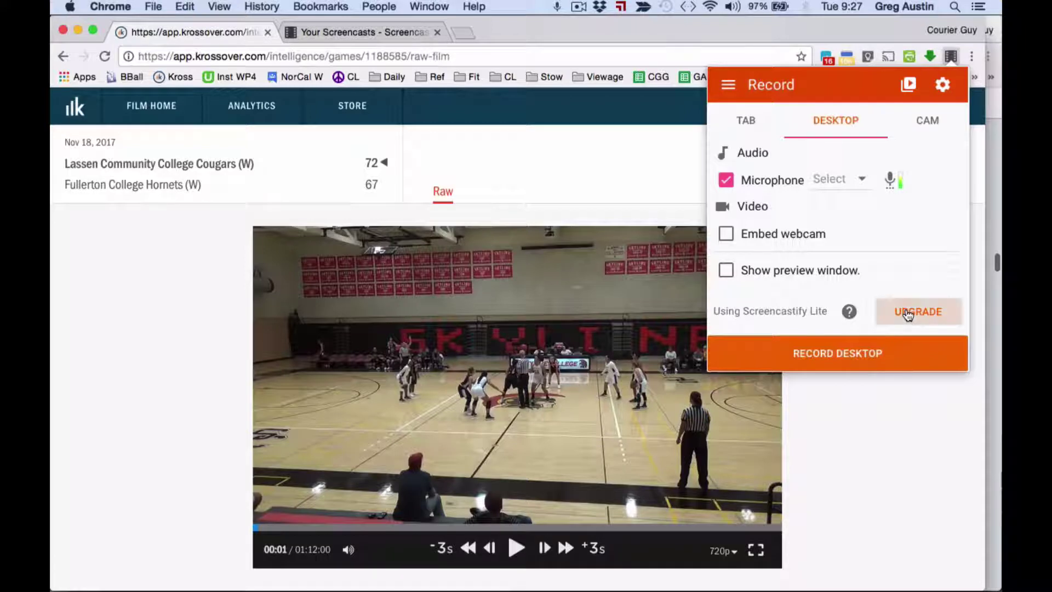
{"action": "scroll", "coordinate": [883, 355], "scroll_direction": "down", "scroll_amount": 3}
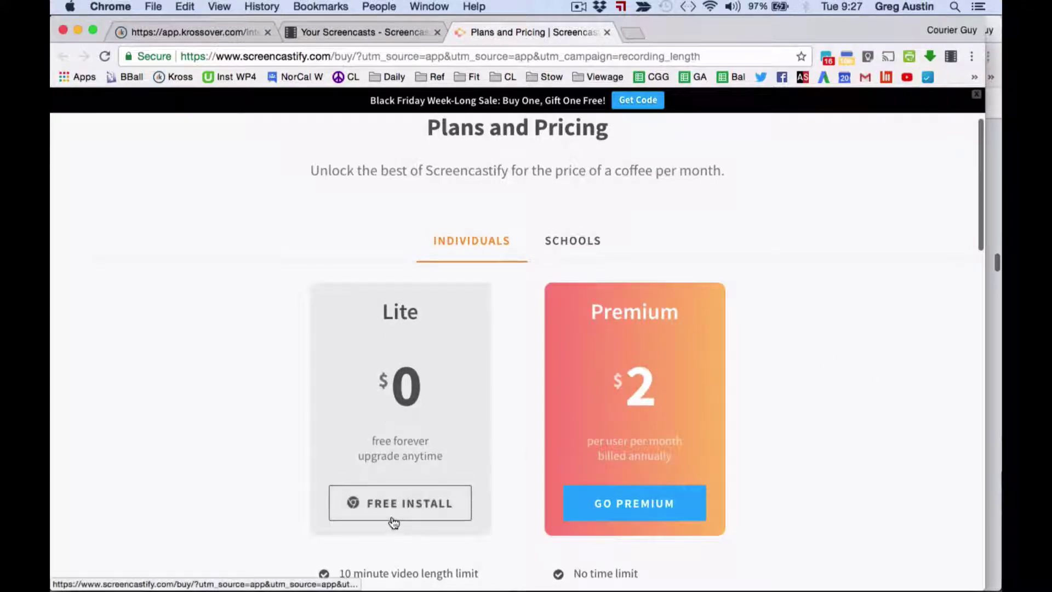
{"action": "scroll", "coordinate": [677, 407], "scroll_direction": "down", "scroll_amount": 4}
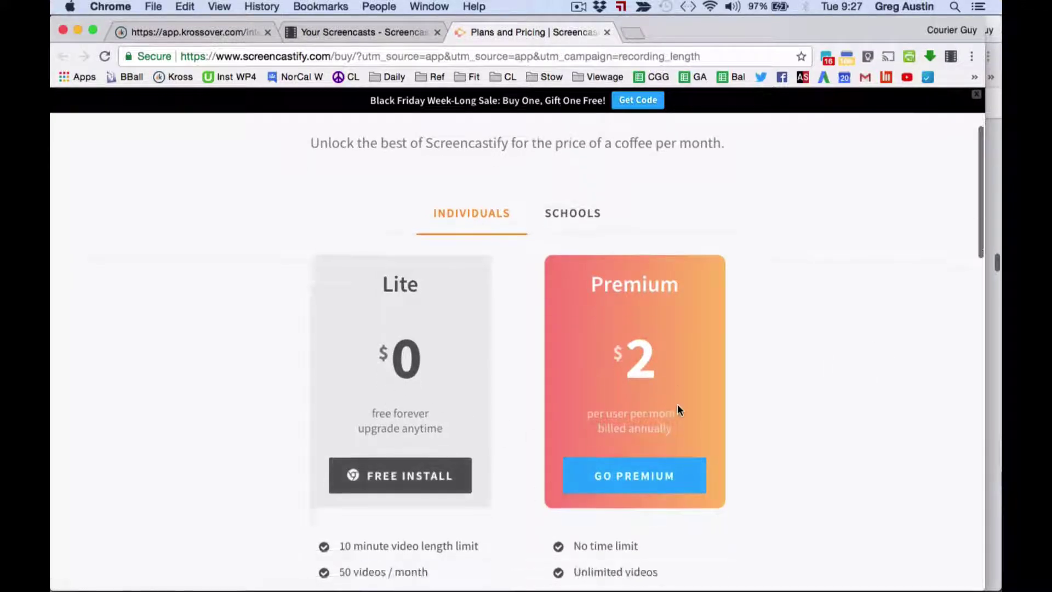
{"action": "scroll", "coordinate": [677, 408], "scroll_direction": "down", "scroll_amount": 3}
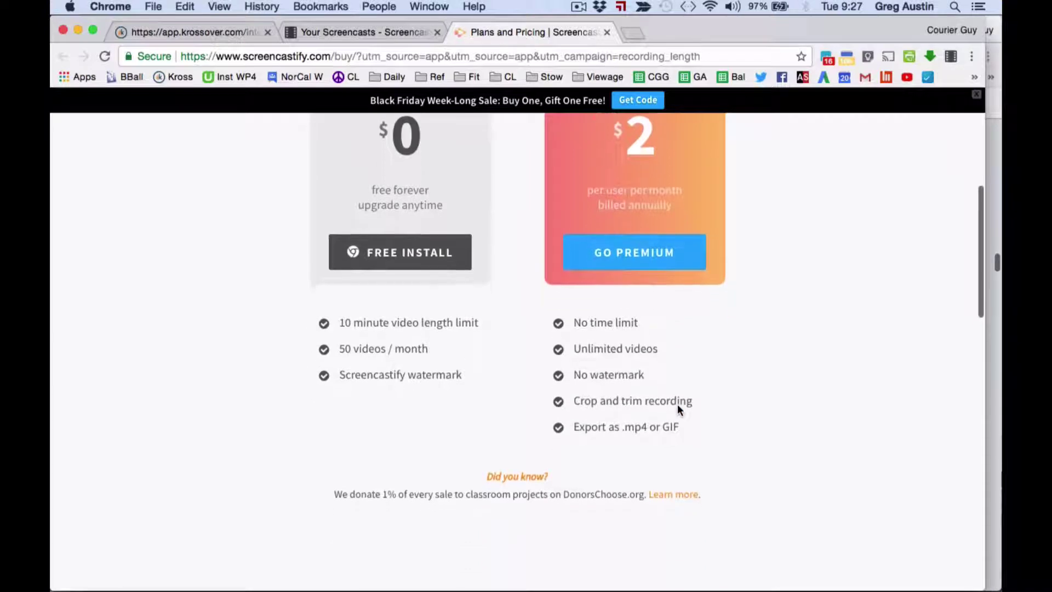
{"action": "scroll", "coordinate": [677, 408], "scroll_direction": "down", "scroll_amount": 6}
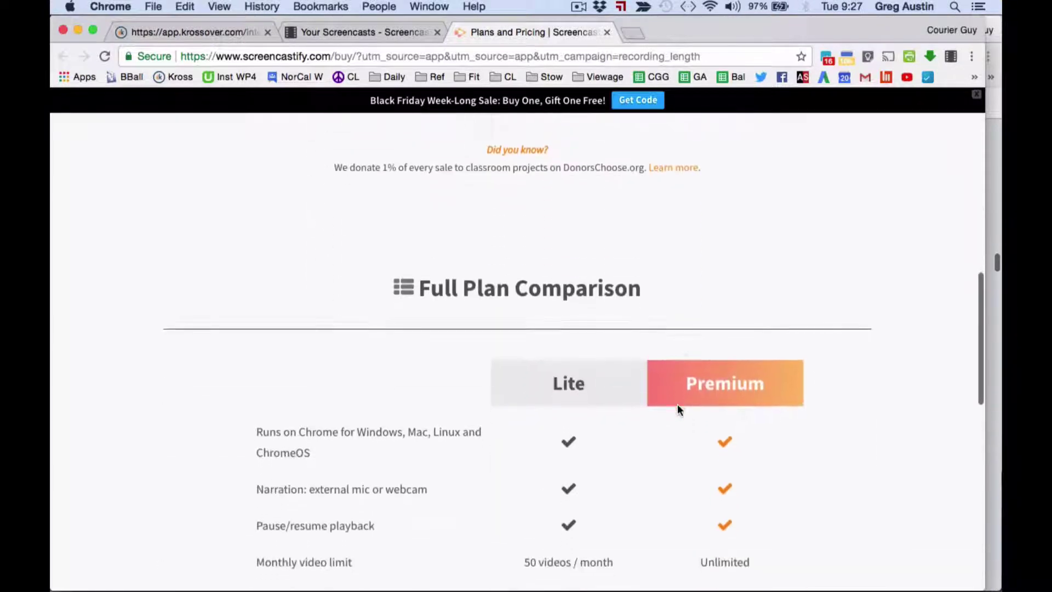
{"action": "scroll", "coordinate": [677, 408], "scroll_direction": "down", "scroll_amount": 3}
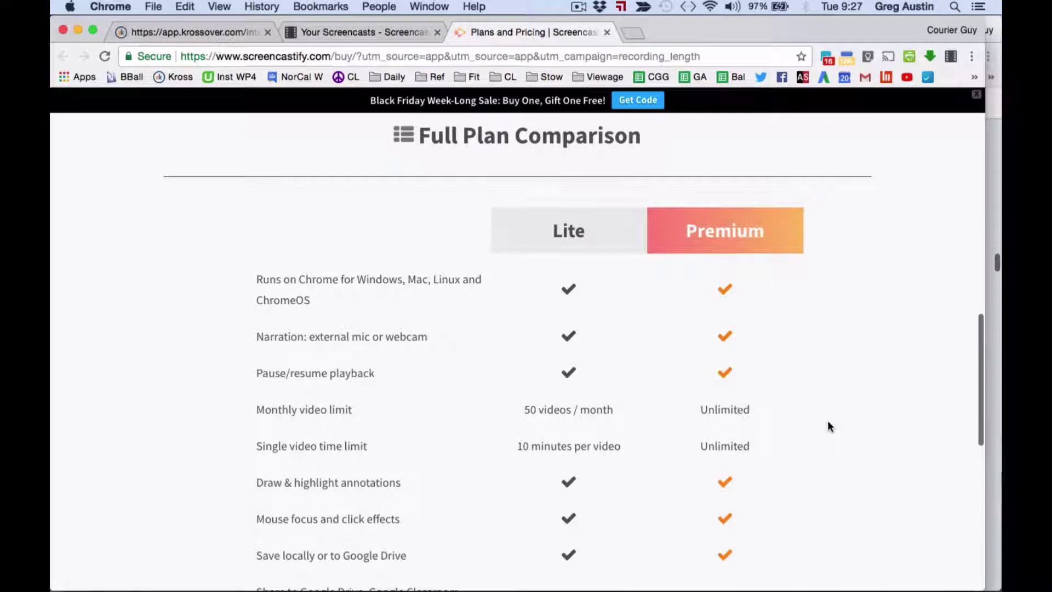
{"action": "scroll", "coordinate": [828, 426], "scroll_direction": "down", "scroll_amount": 1}
{"action": "scroll", "coordinate": [828, 426], "scroll_direction": "down", "scroll_amount": 1}
{"action": "scroll", "coordinate": [828, 426], "scroll_direction": "down", "scroll_amount": 3}
{"action": "scroll", "coordinate": [827, 425], "scroll_direction": "down", "scroll_amount": 5}
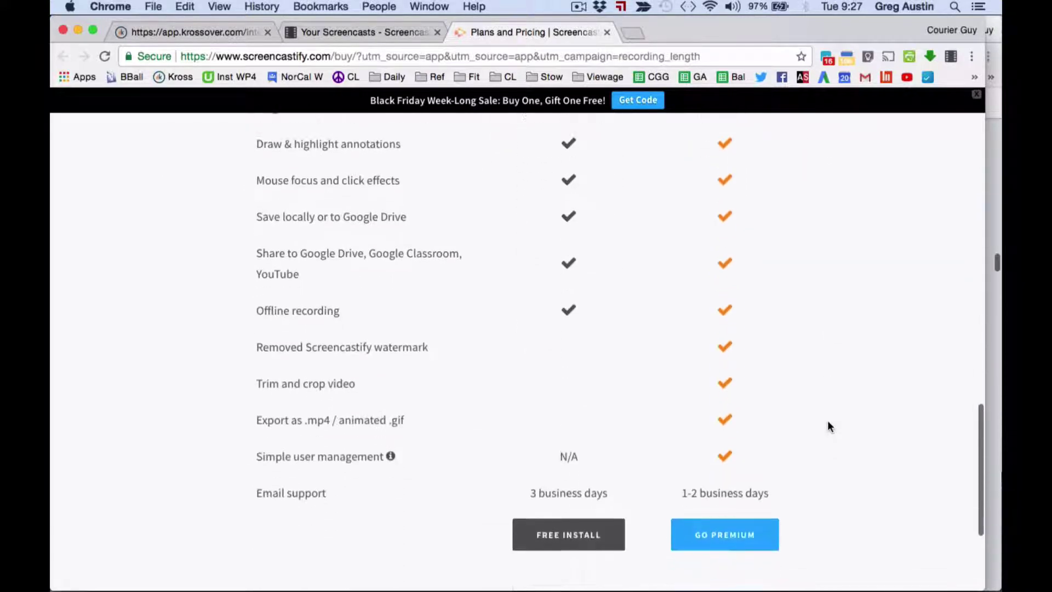
{"action": "scroll", "coordinate": [828, 426], "scroll_direction": "down", "scroll_amount": 2}
{"action": "scroll", "coordinate": [828, 427], "scroll_direction": "down", "scroll_amount": 3}
{"action": "scroll", "coordinate": [827, 426], "scroll_direction": "up", "scroll_amount": 10}
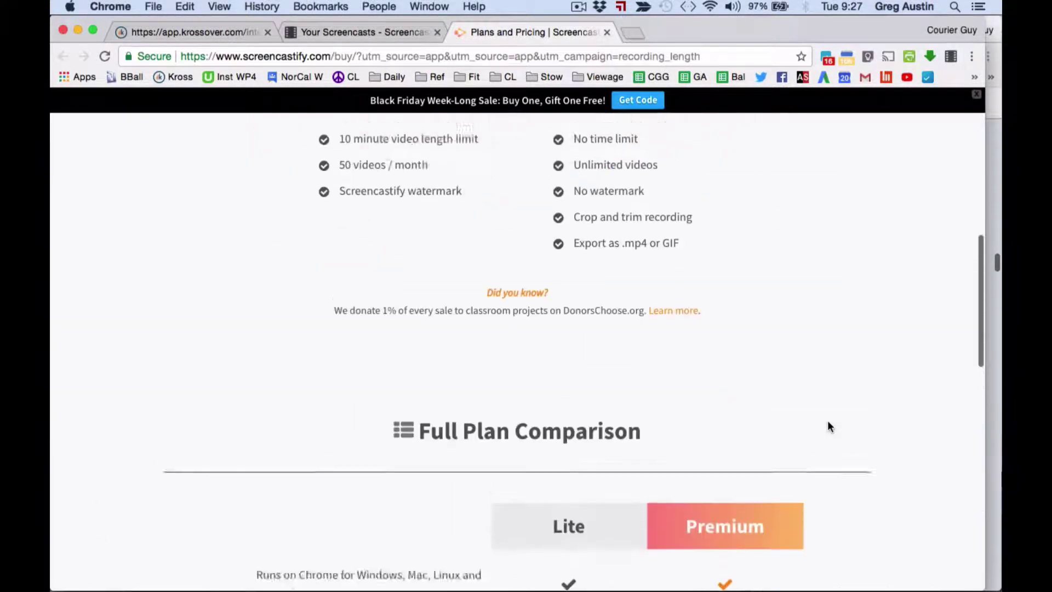
{"action": "scroll", "coordinate": [828, 425], "scroll_direction": "up", "scroll_amount": 5}
{"action": "scroll", "coordinate": [827, 427], "scroll_direction": "up", "scroll_amount": 5}
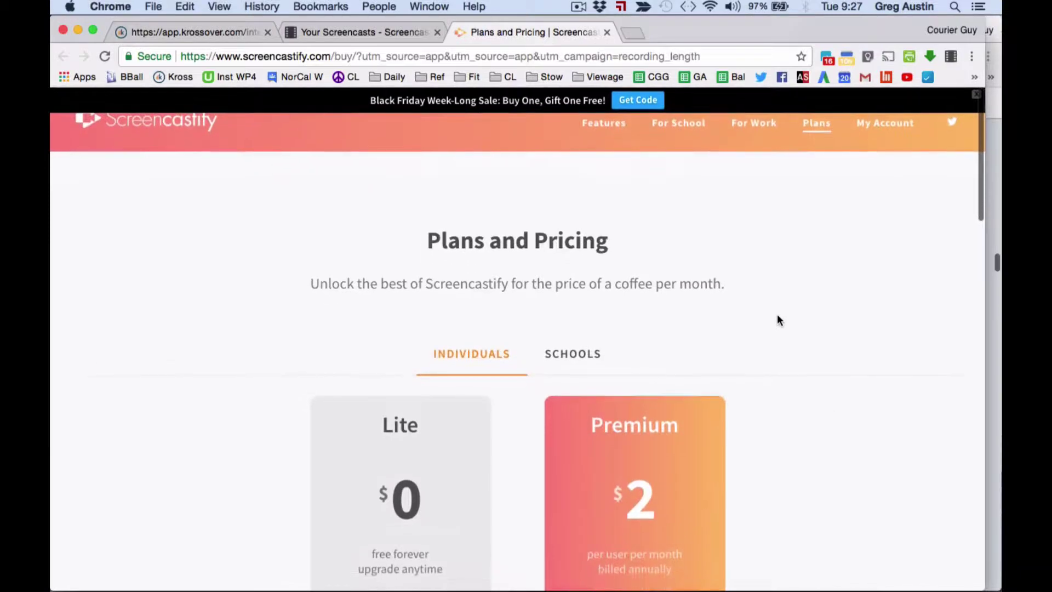
Close the Screencastify Plans and Pricing tab with Cmd+W.
{"action": "key", "text": "super+w"}
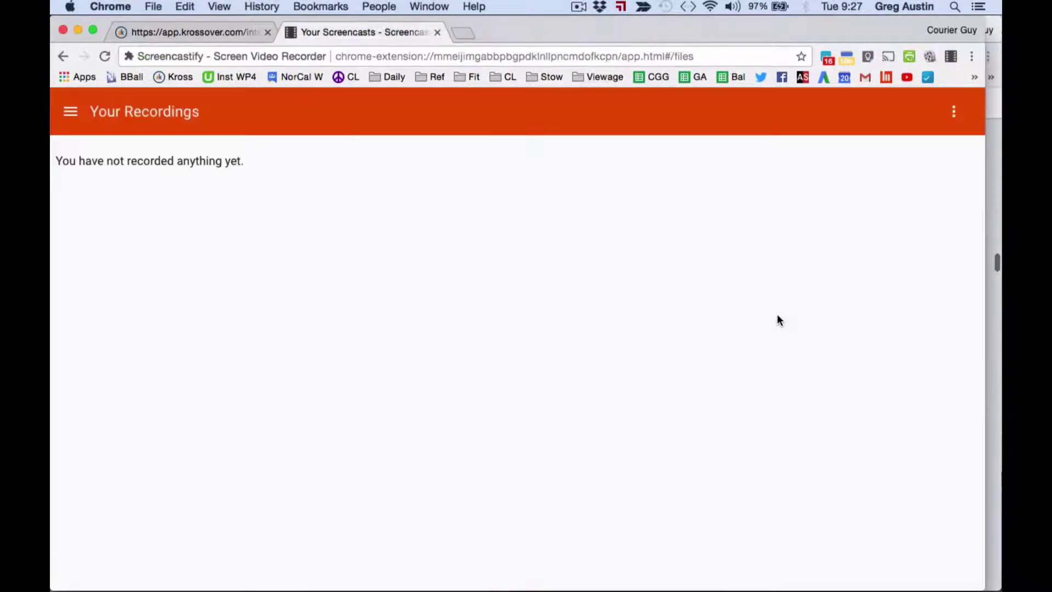
Reopen Screencastify's Record panel over the Krossover film, now on webcam with microphone off.
{"action": "left_click", "coordinate": [208, 32]}
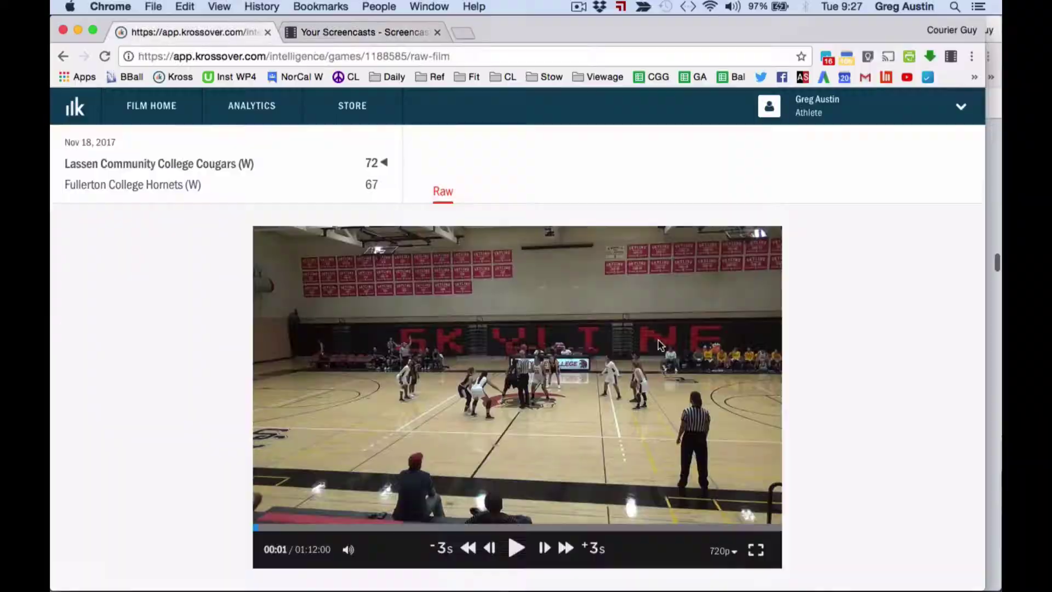
{"action": "left_click", "coordinate": [949, 56]}
{"action": "left_click", "coordinate": [848, 356]}
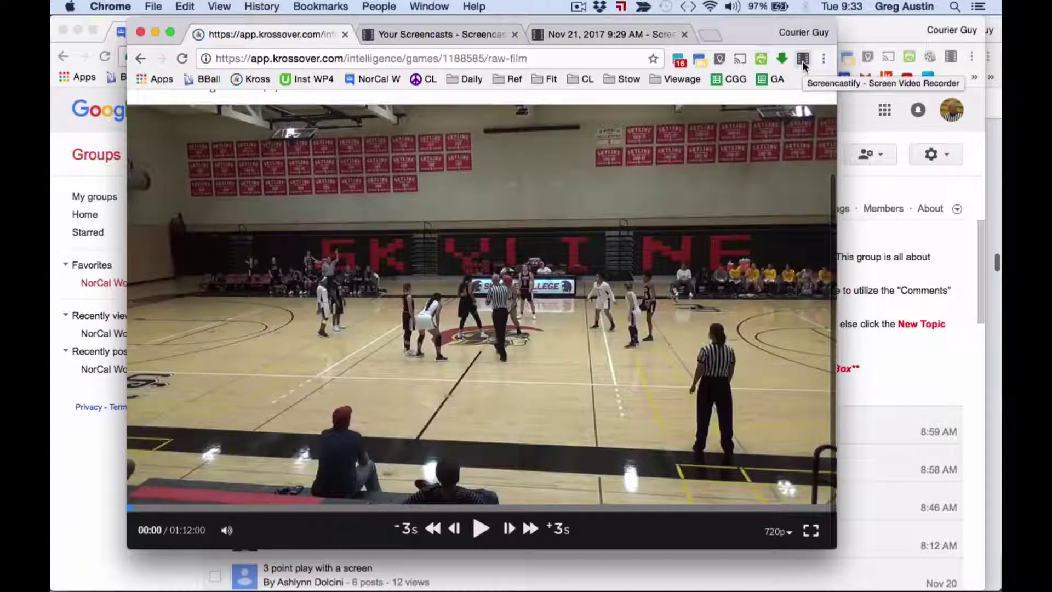
{"action": "left_click", "coordinate": [802, 62]}
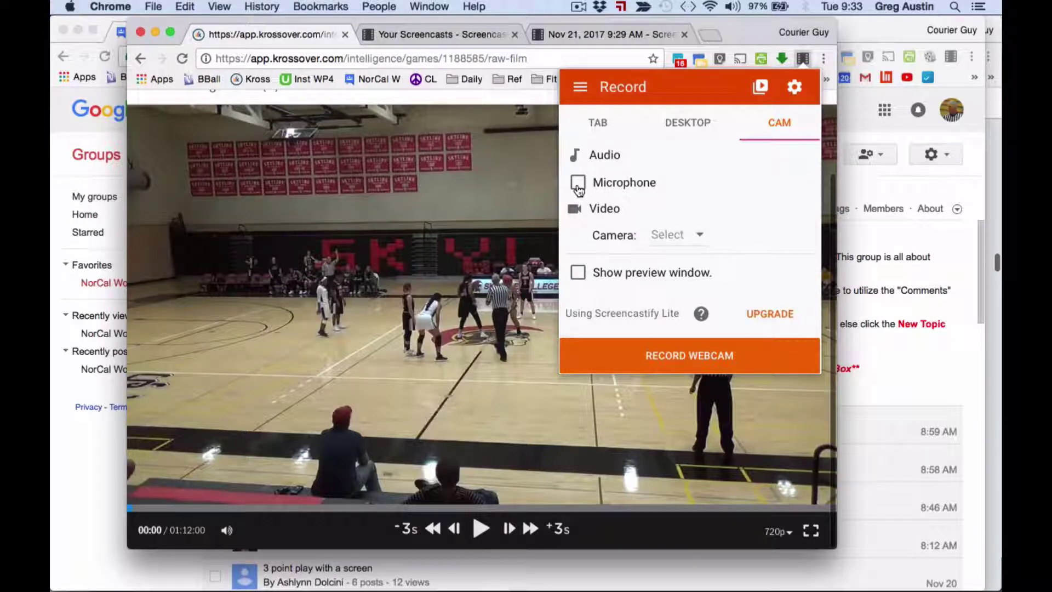
Record the Krossover application window while the film plays from tip-off to 00:12.
{"action": "left_click", "coordinate": [756, 313]}
{"action": "left_click", "coordinate": [714, 369]}
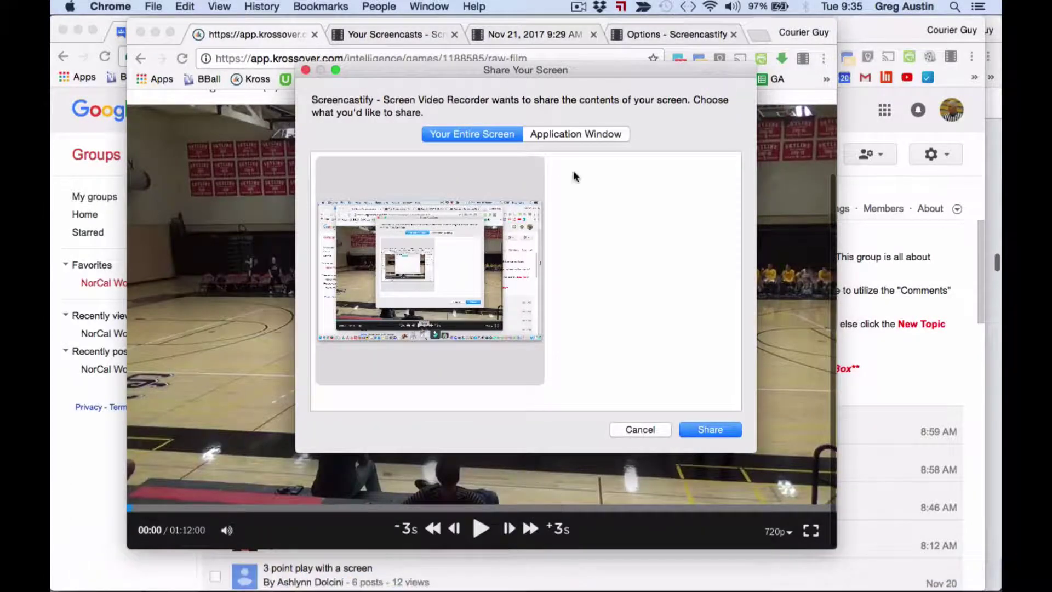
{"action": "left_click", "coordinate": [580, 135]}
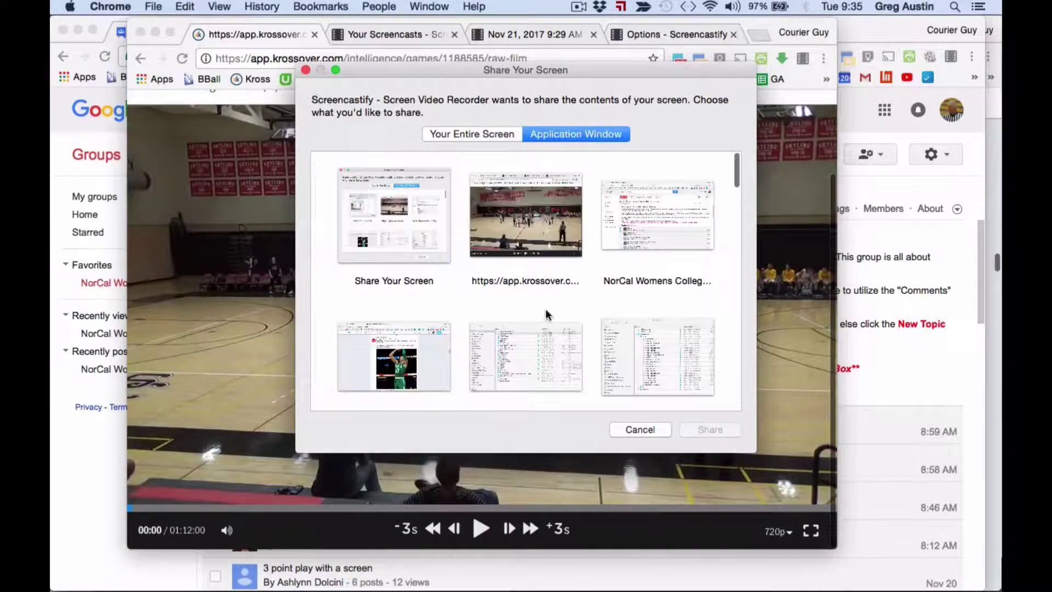
{"action": "left_click", "coordinate": [526, 220]}
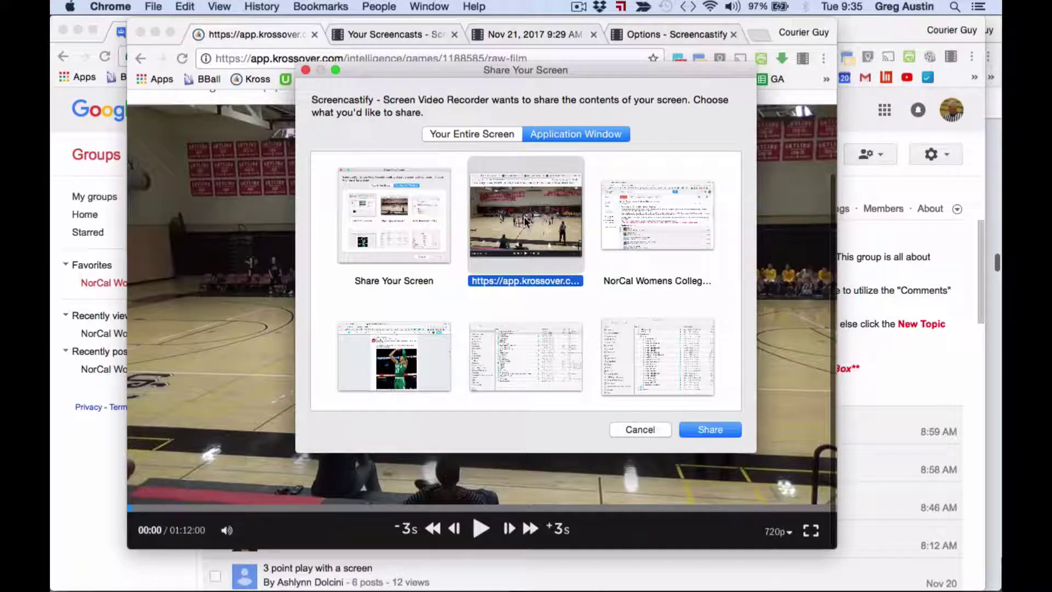
{"action": "left_click", "coordinate": [722, 431]}
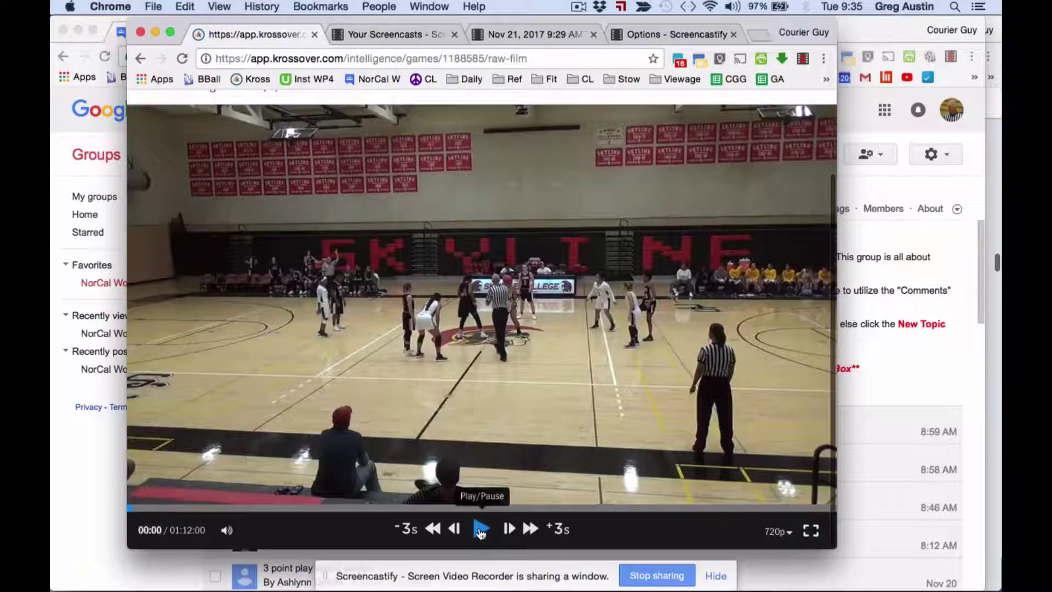
{"action": "left_click", "coordinate": [481, 531]}
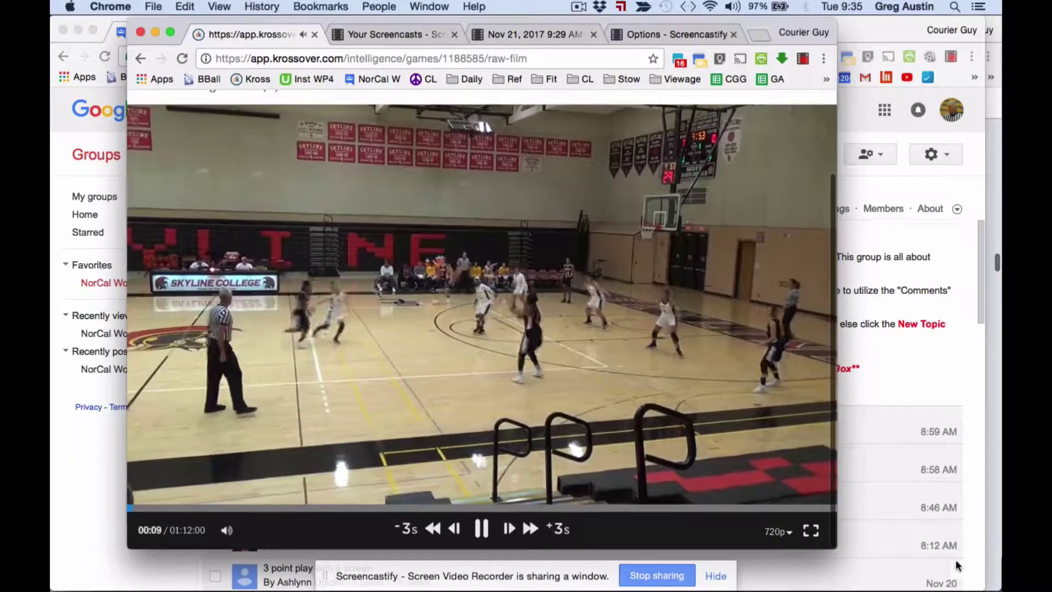
{"action": "left_click", "coordinate": [483, 530]}
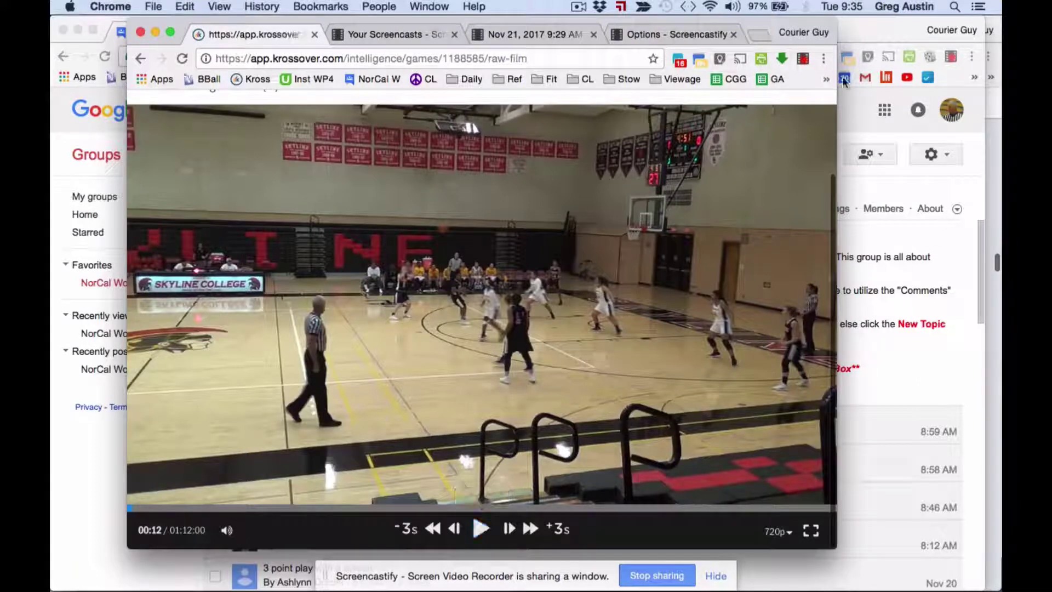
End the Screencastify recording from its toolbar popup, producing the 21-second clip.
{"action": "left_click", "coordinate": [801, 60]}
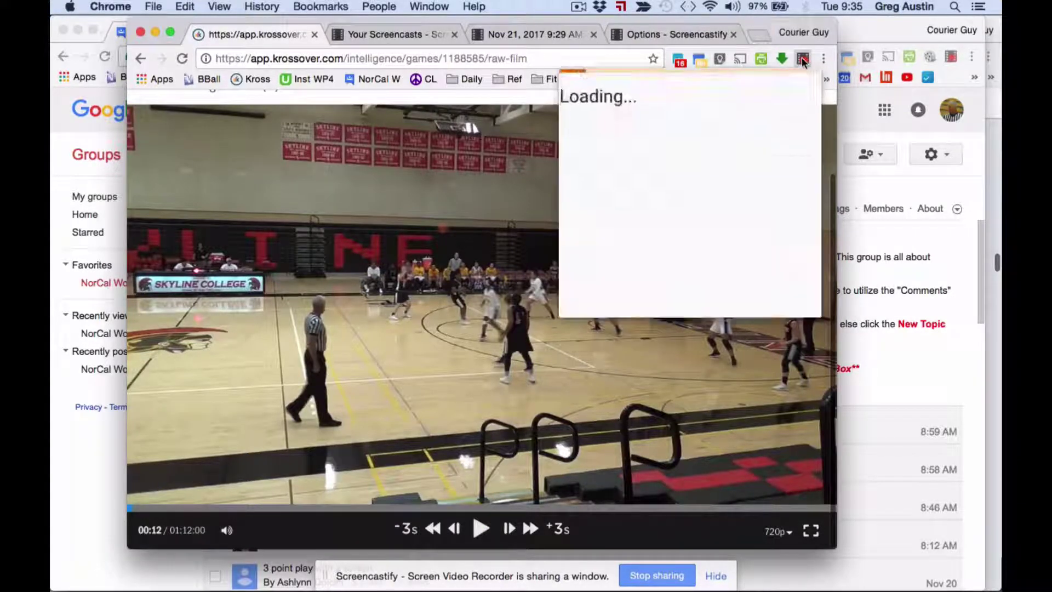
{"action": "left_click", "coordinate": [781, 273]}
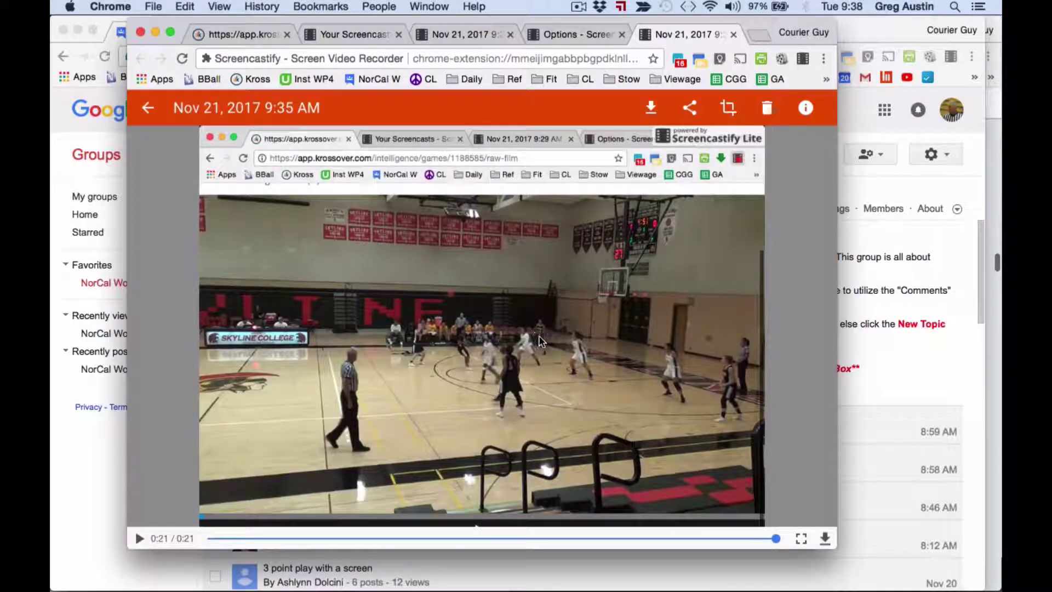
Download the recorded clip, reveal it in Finder, and rename it 'Opening Tip.webm'.
{"action": "left_click", "coordinate": [824, 538]}
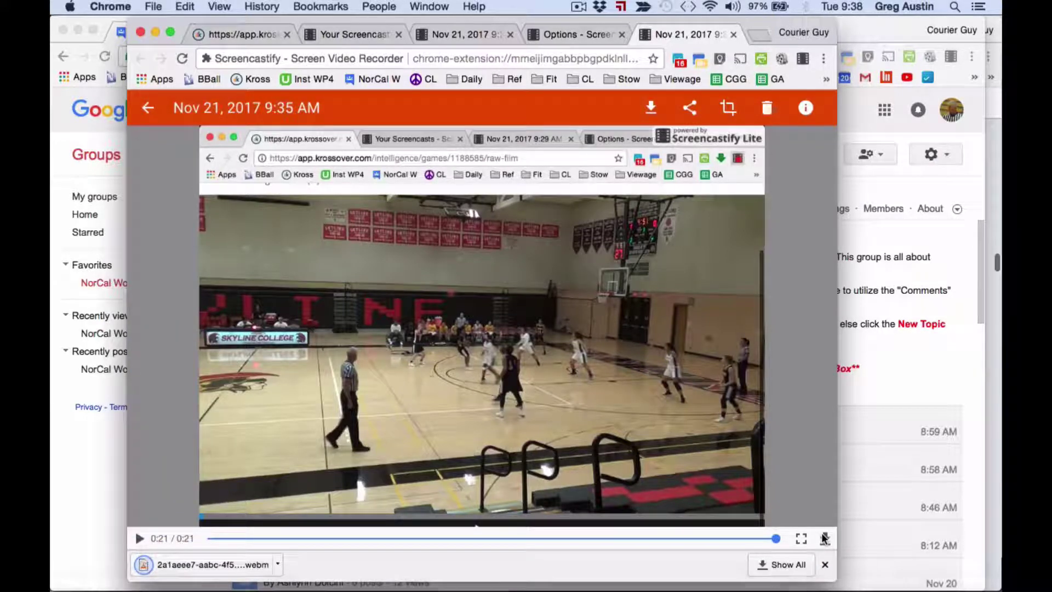
{"action": "left_click", "coordinate": [279, 566]}
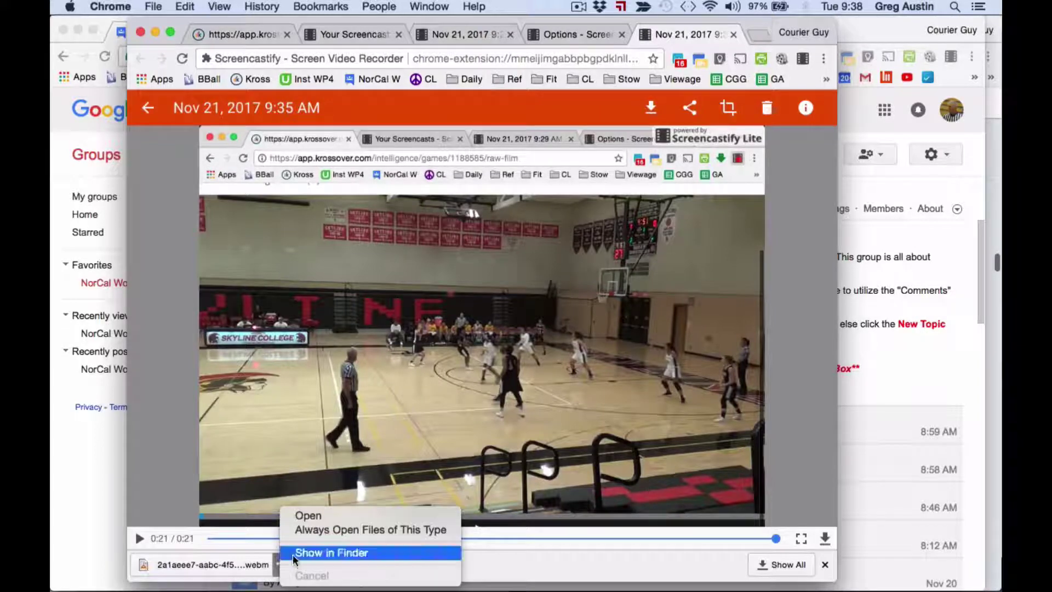
{"action": "left_click", "coordinate": [293, 555]}
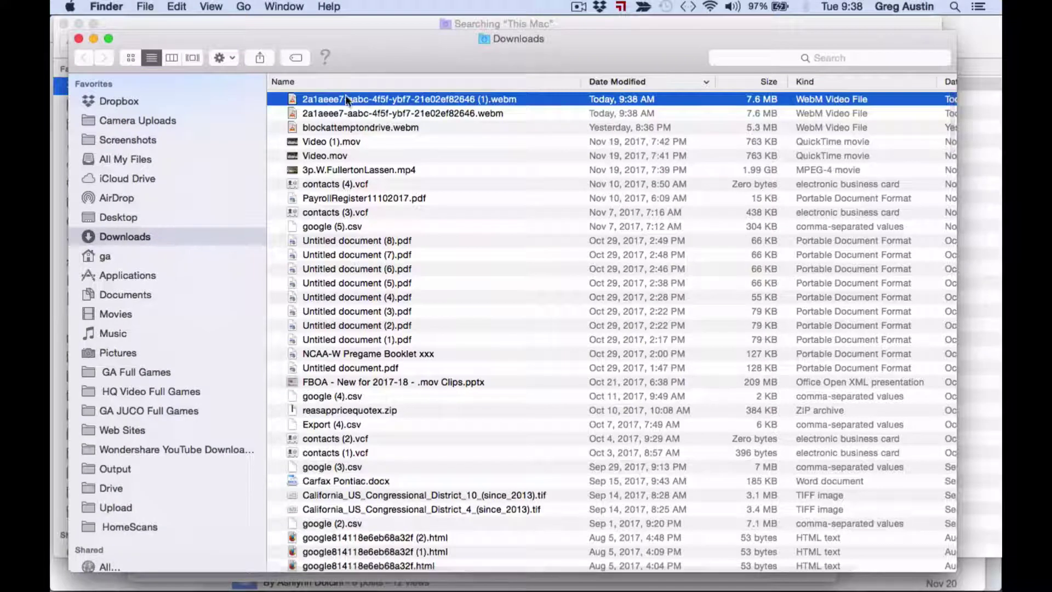
{"action": "left_click", "coordinate": [346, 100]}
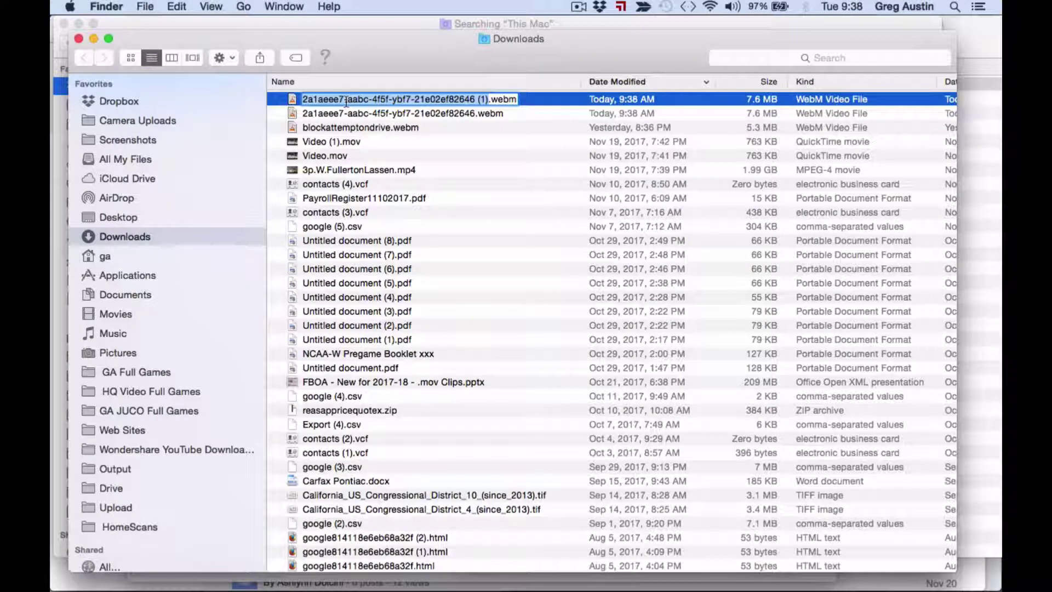
{"action": "type", "text": "Opening Tip"}
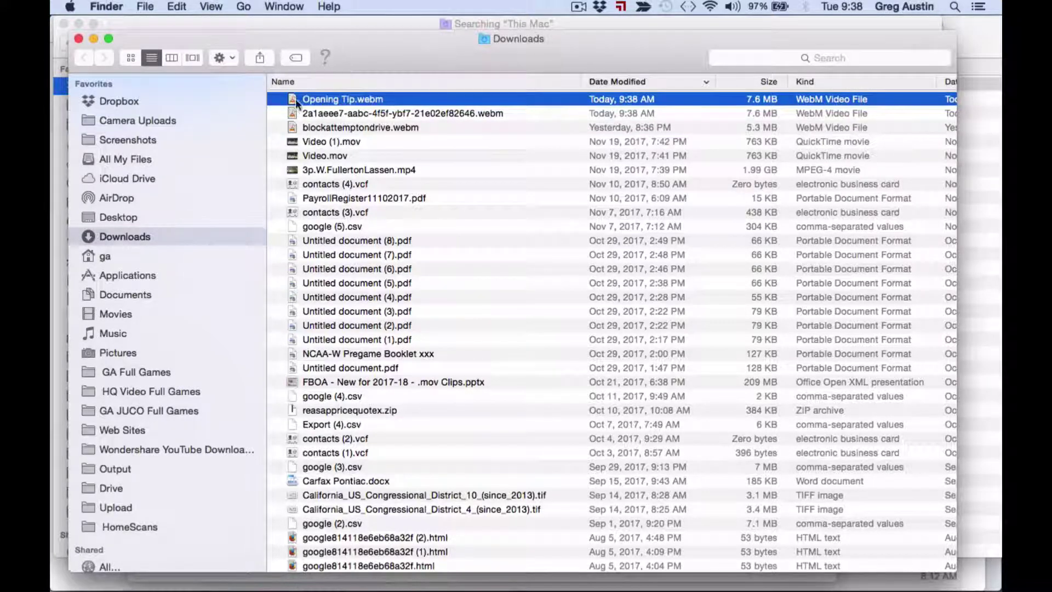
Drag Opening Tip.webm from Downloads onto the VLC icon in the Dock.
{"action": "left_click_drag", "start_coordinate": [302, 159], "coordinate": [411, 575]}
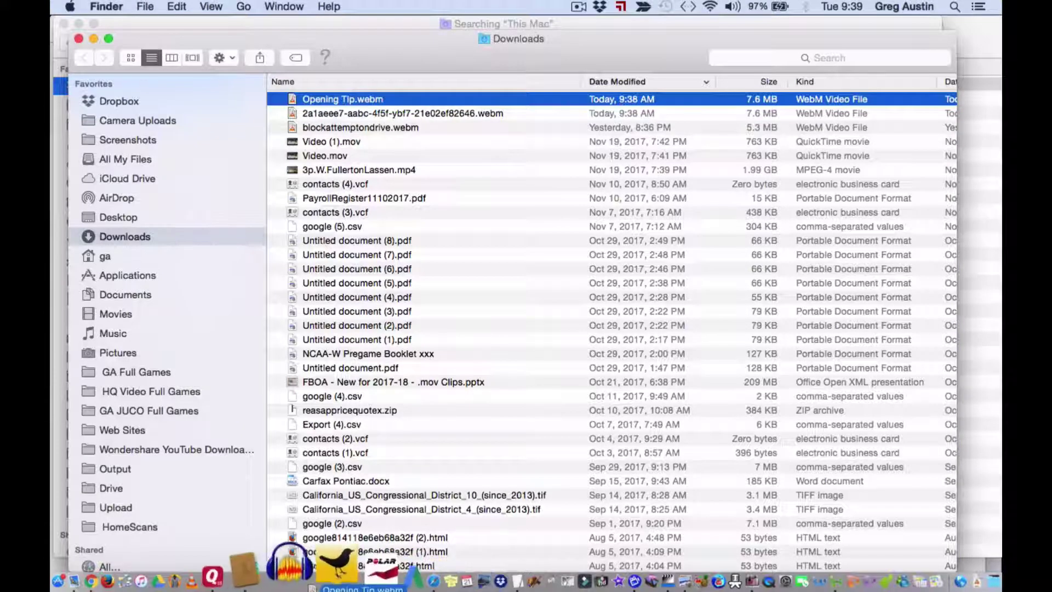
{"action": "left_click_drag", "start_coordinate": [374, 586], "coordinate": [257, 580]}
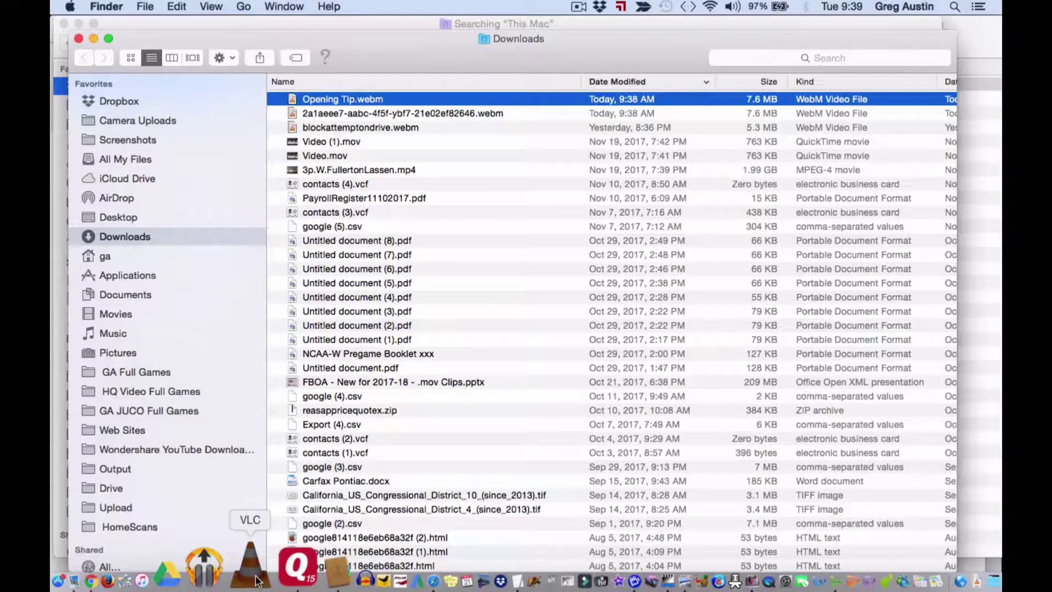